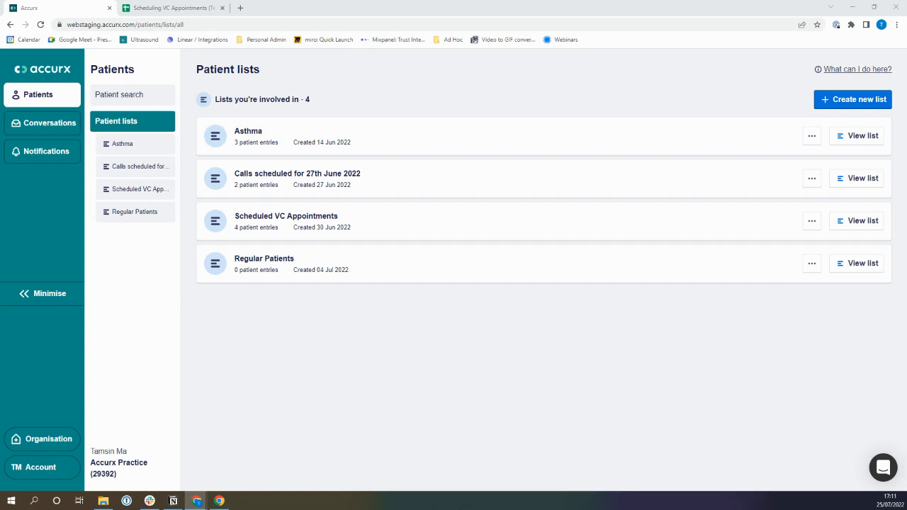
Switch to the Scheduling VC Appointments (Test) spreadsheet in Google Sheets and download it as a comma-separated values (.csv) file.
left_click(193, 12)
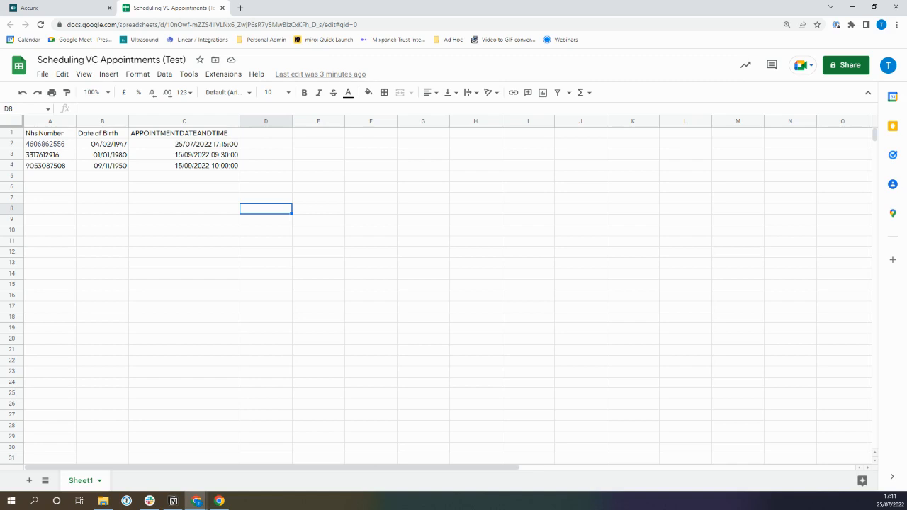
left_click(45, 76)
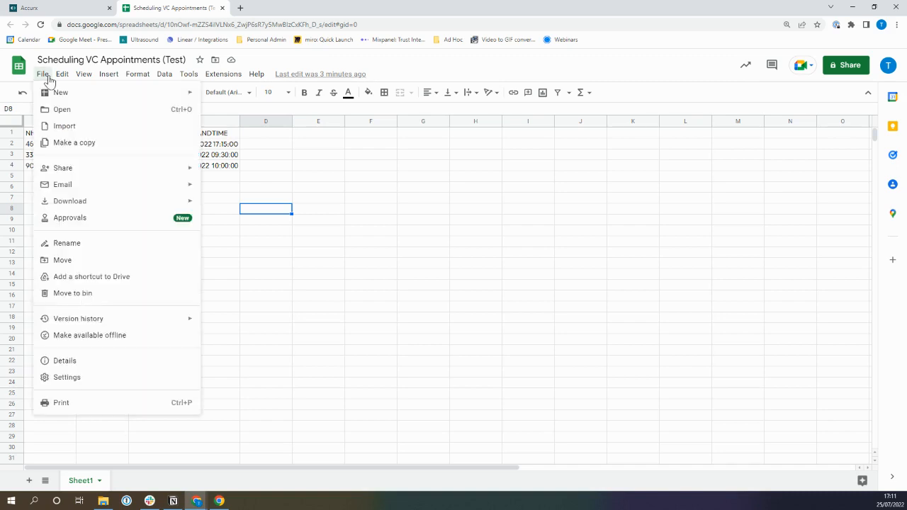
mouse_move(92, 202)
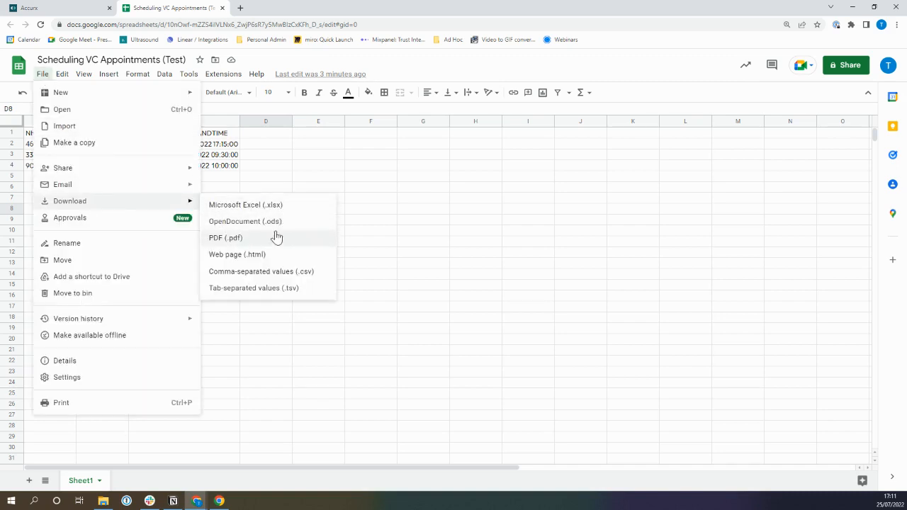
left_click(287, 273)
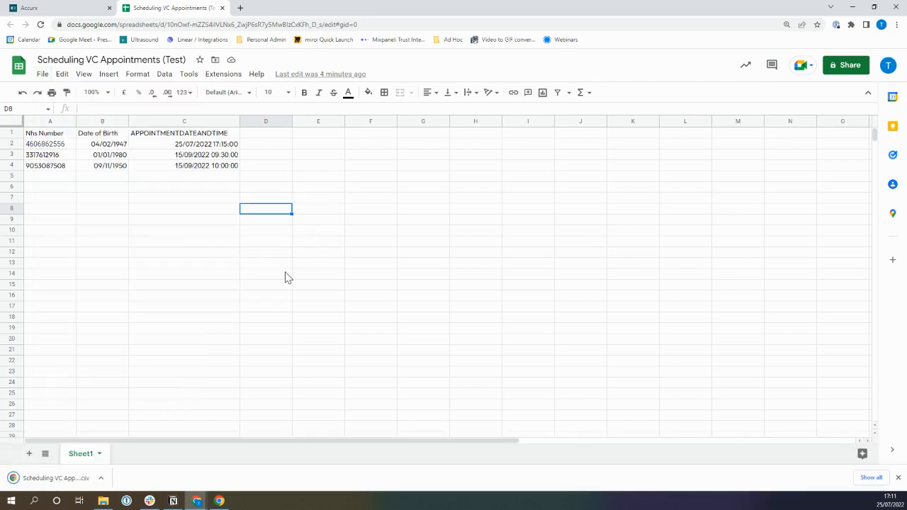
Switch back to Accurx and create a new patient list named Test.
left_click(68, 8)
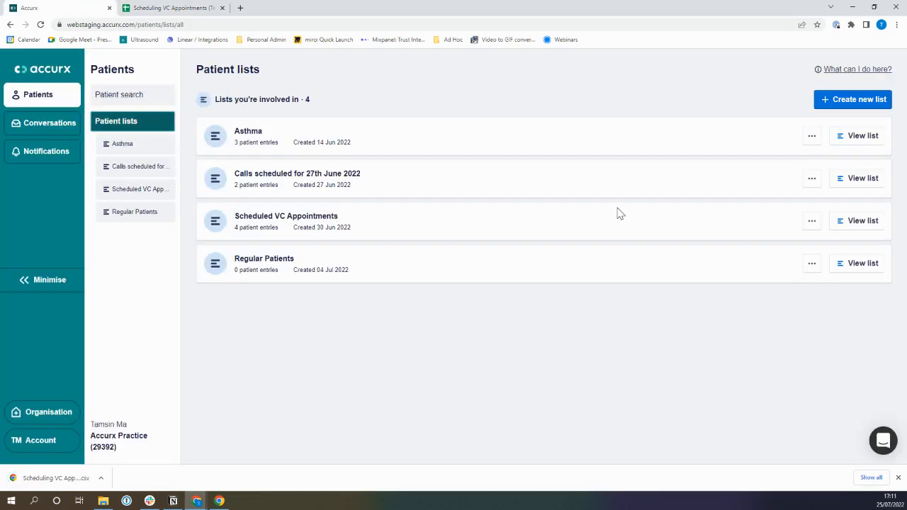
left_click(850, 106)
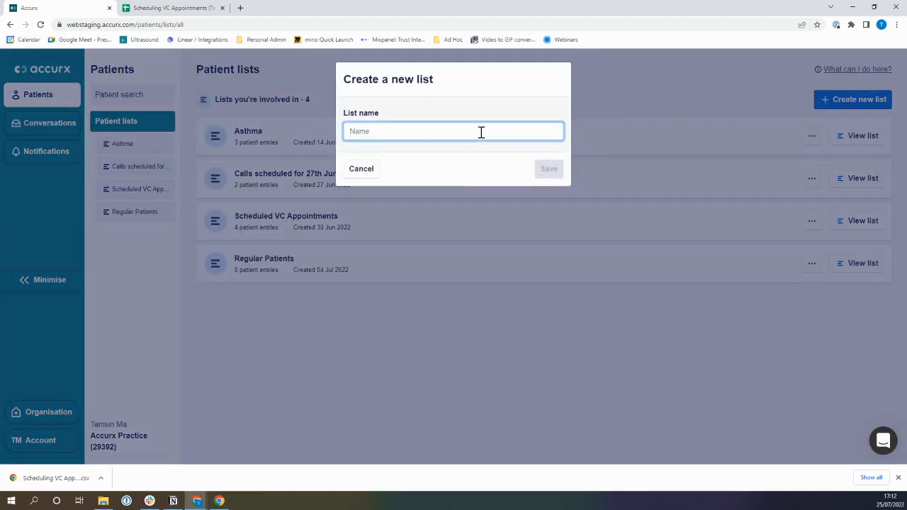
type("Trs")
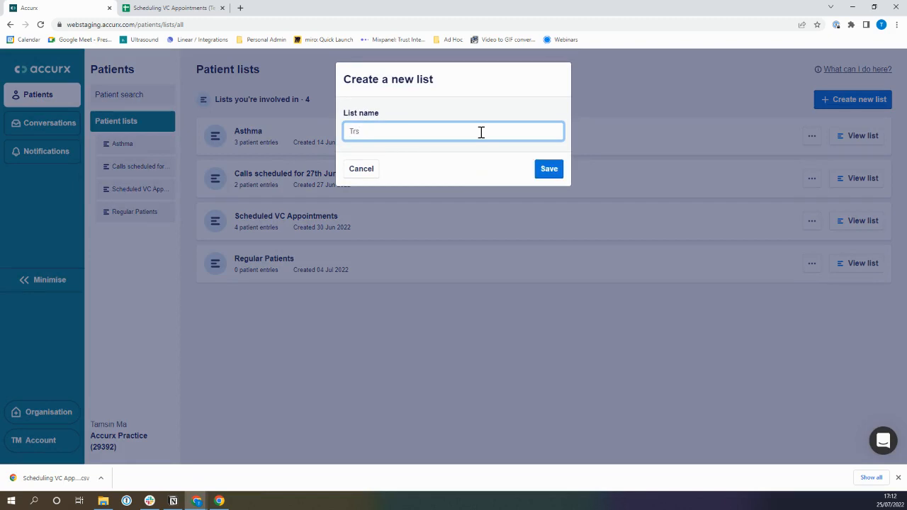
key("BackSpace")
key("BackSpace")
type("est")
left_click(546, 170)
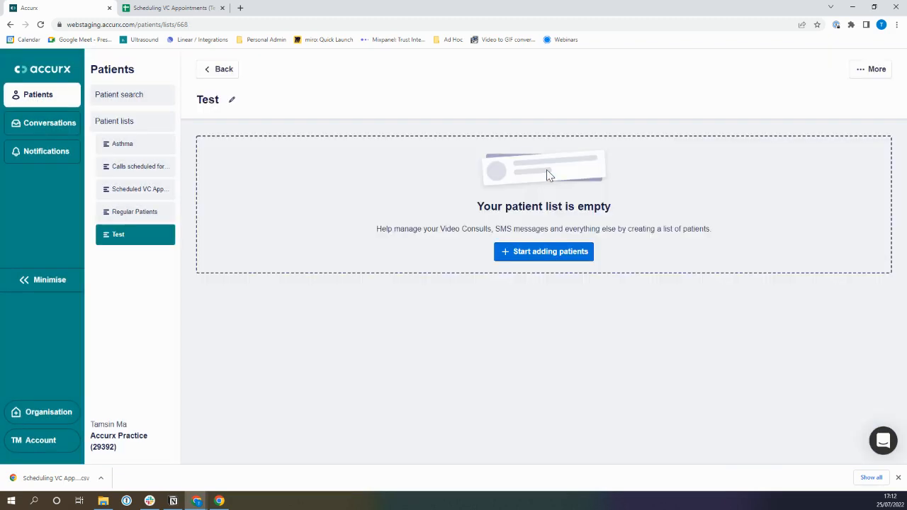
Add patients to the Test list by uploading the Scheduling VC Appointments (Test) CSV file, accepting the replacement of patient info.
left_click(544, 254)
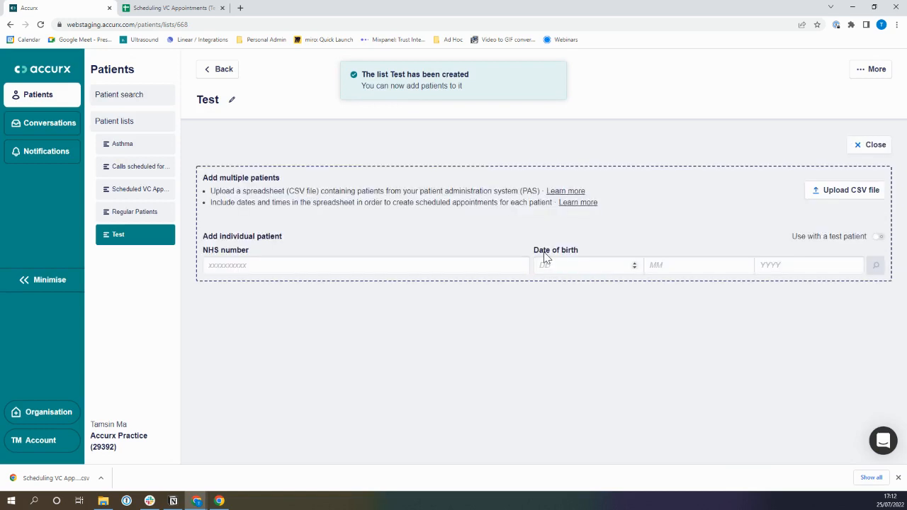
left_click(819, 196)
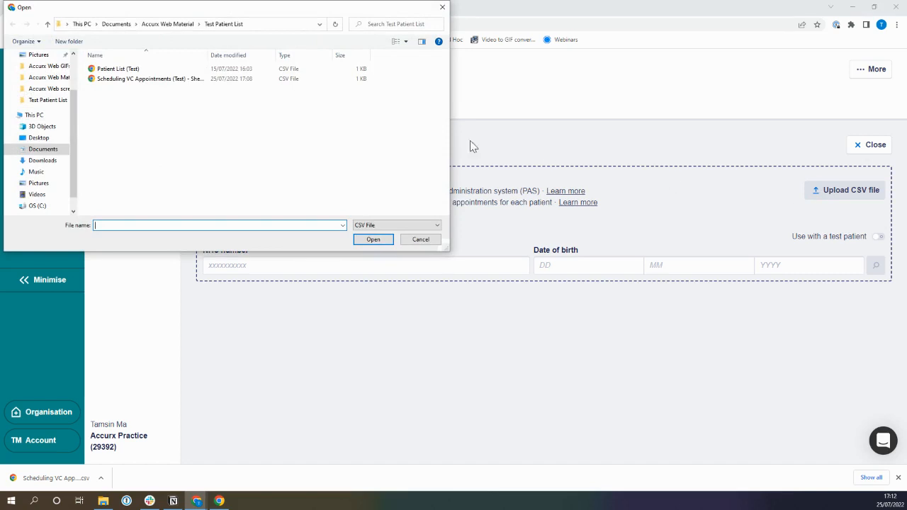
left_click(163, 80)
left_click(366, 241)
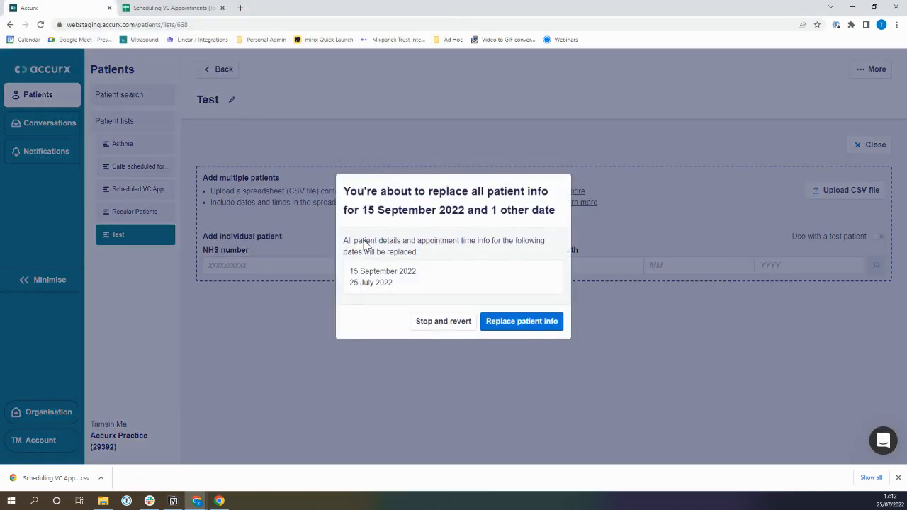
left_click(535, 327)
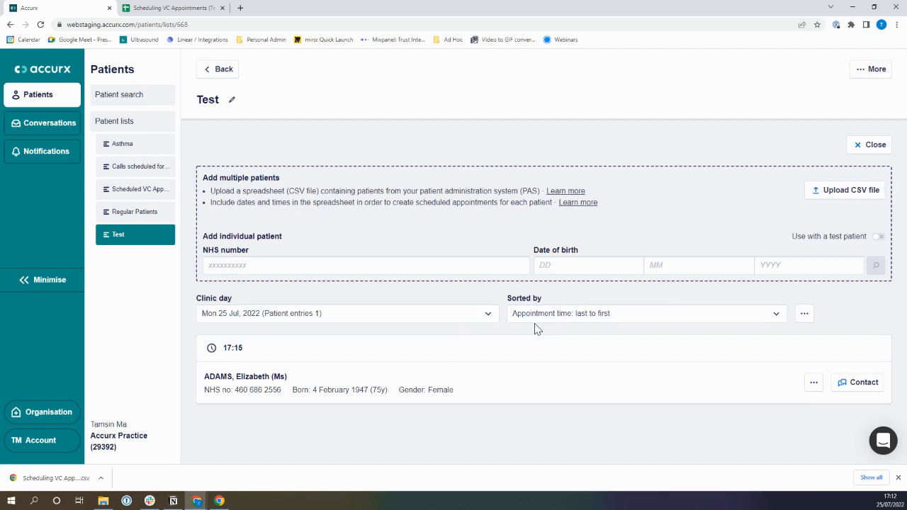
View the Thu 15 Sep, 2022 clinic day, return to Mon 25 Jul, 2022, and sort by appointment time from first to last.
left_click(476, 318)
left_click(365, 349)
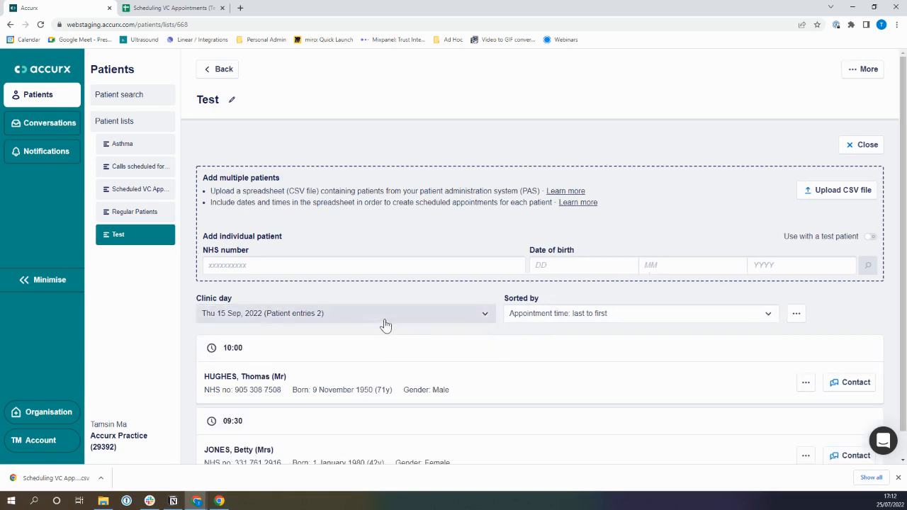
left_click(385, 321)
left_click(364, 337)
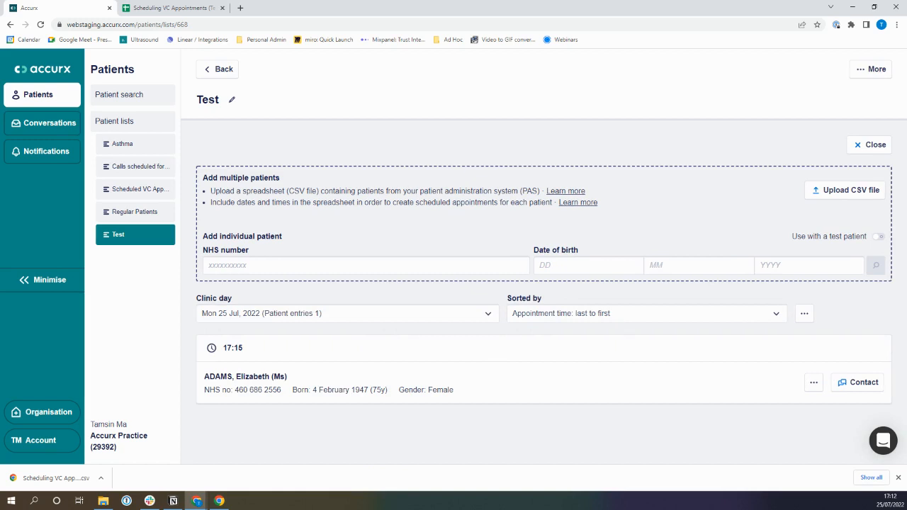
left_click(662, 321)
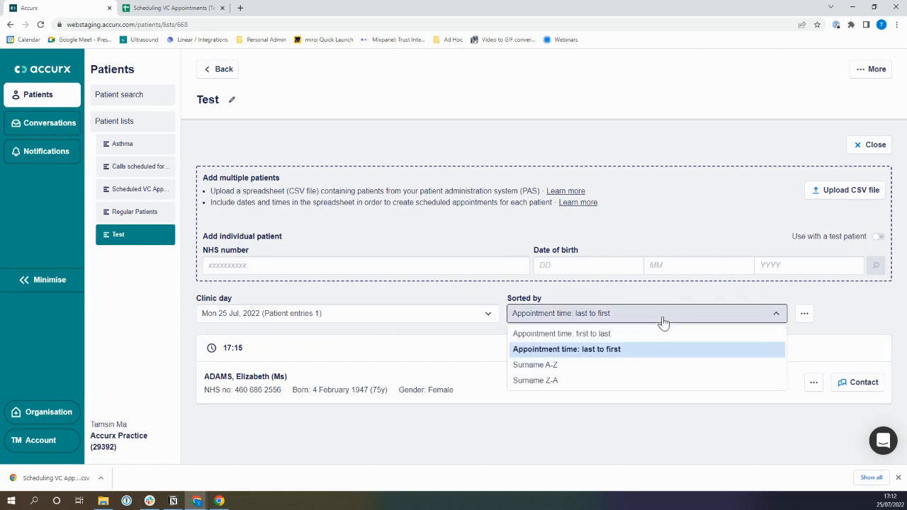
left_click(600, 334)
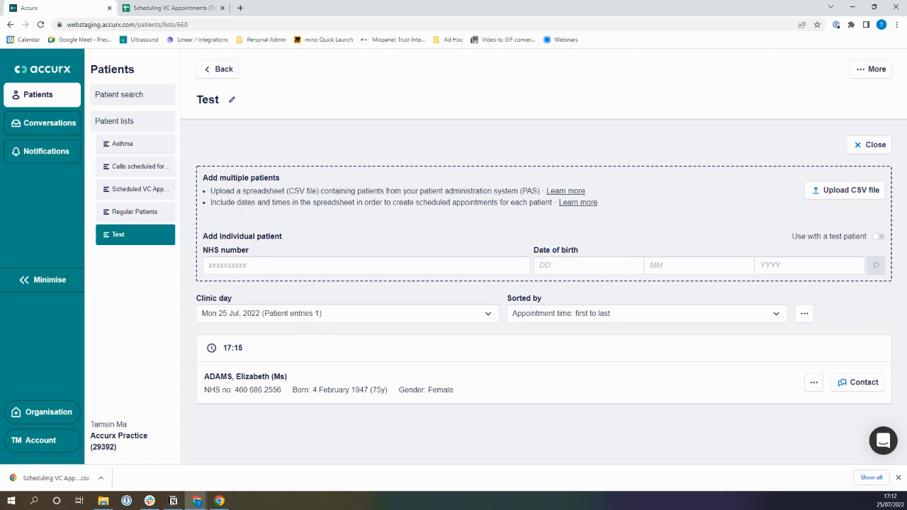
Send the patient with the 17:15 appointment an invitation to the scheduled Video Consult by phone, using the Accurx template.
left_click(864, 383)
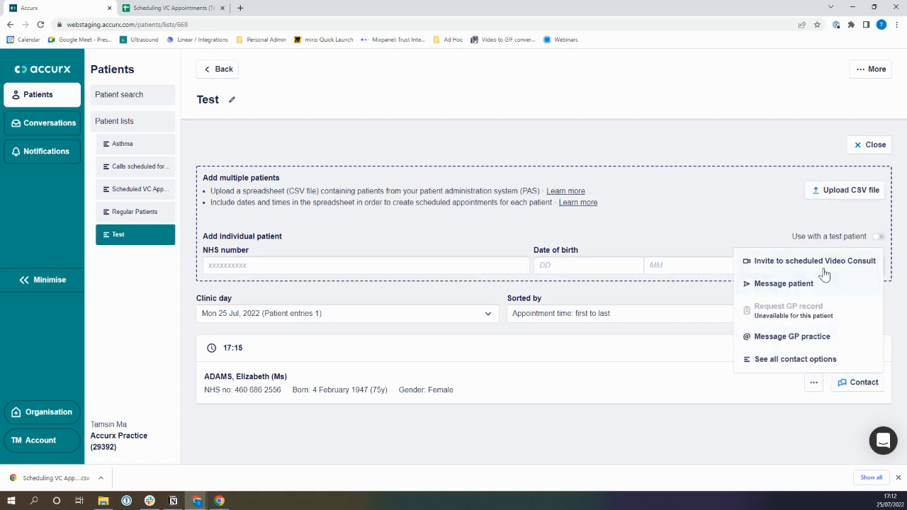
left_click(825, 266)
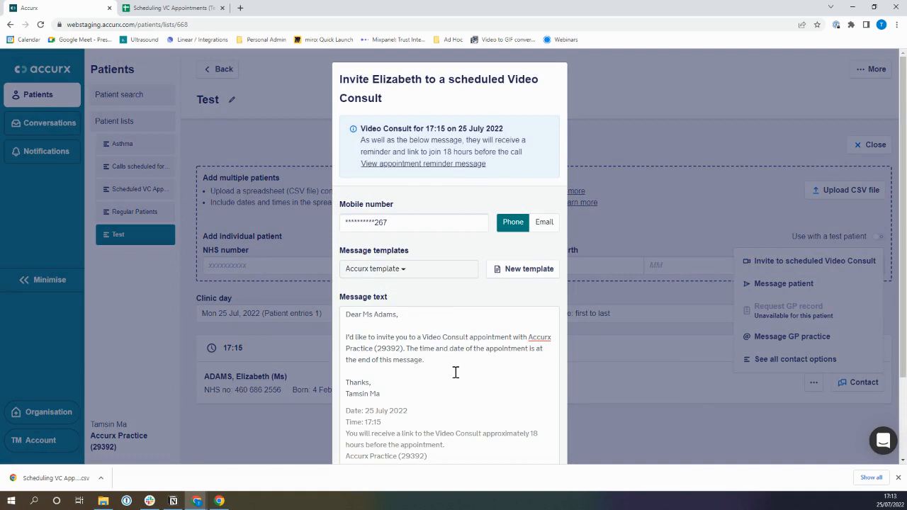
scroll(455, 371, "down", 1)
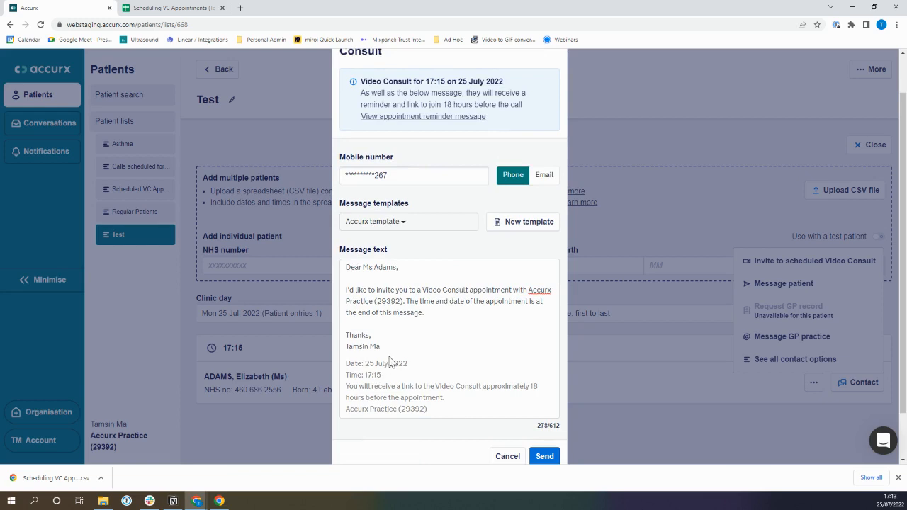
left_click(529, 222)
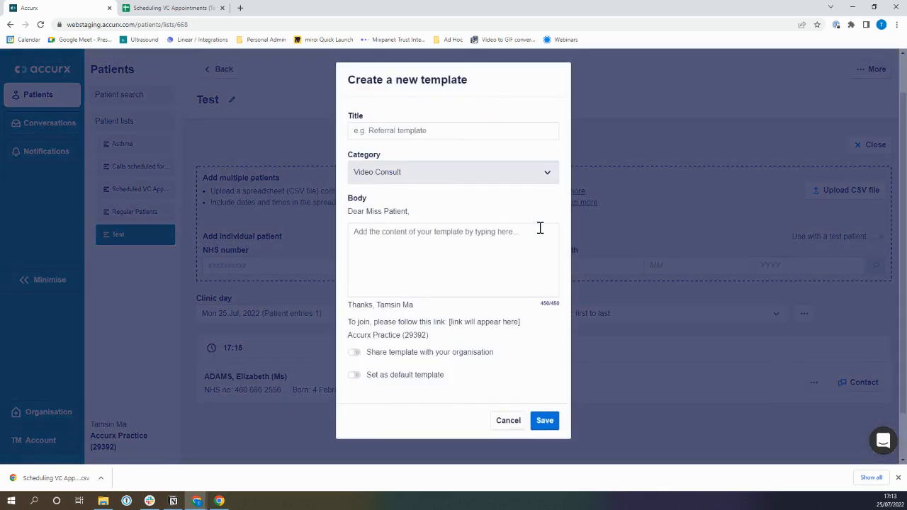
left_click(515, 423)
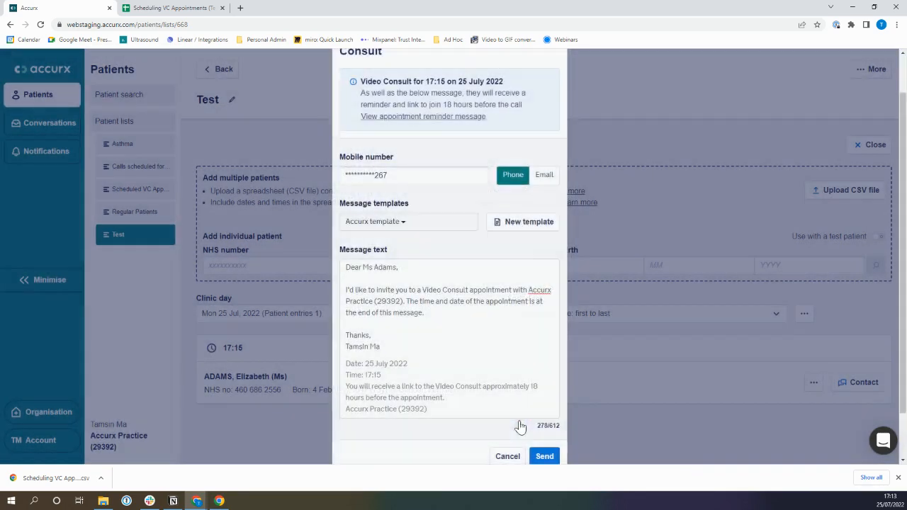
left_click(537, 456)
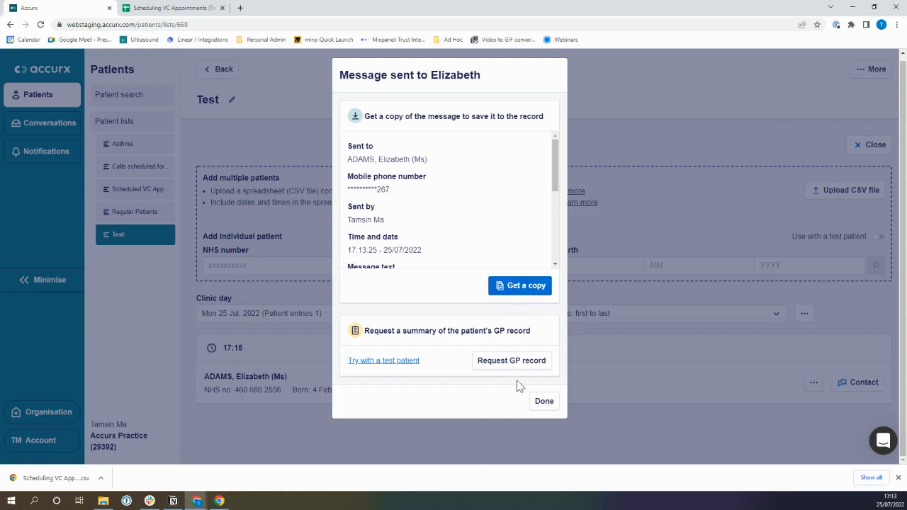
left_click(543, 400)
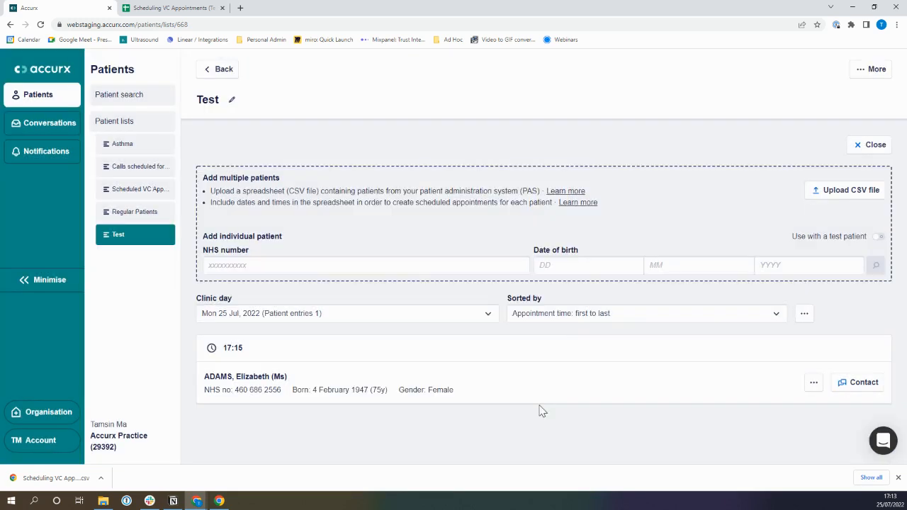
Reopen the Test list from the patient lists overview and join the Video Consult call of the 17:15 patient.
left_click(224, 68)
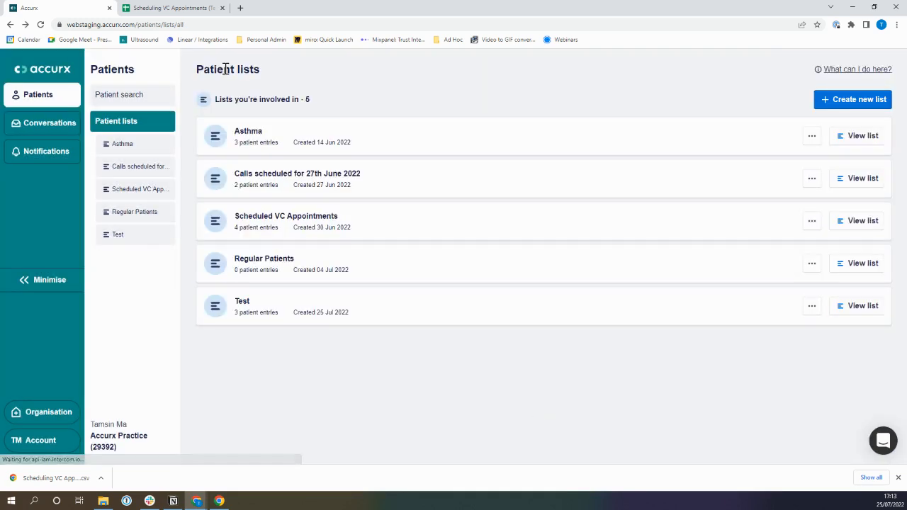
left_click(864, 312)
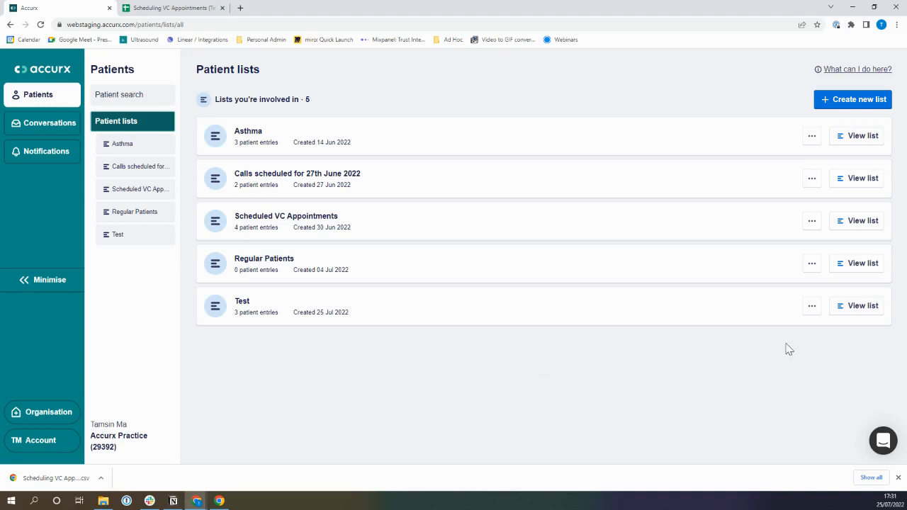
left_click(847, 312)
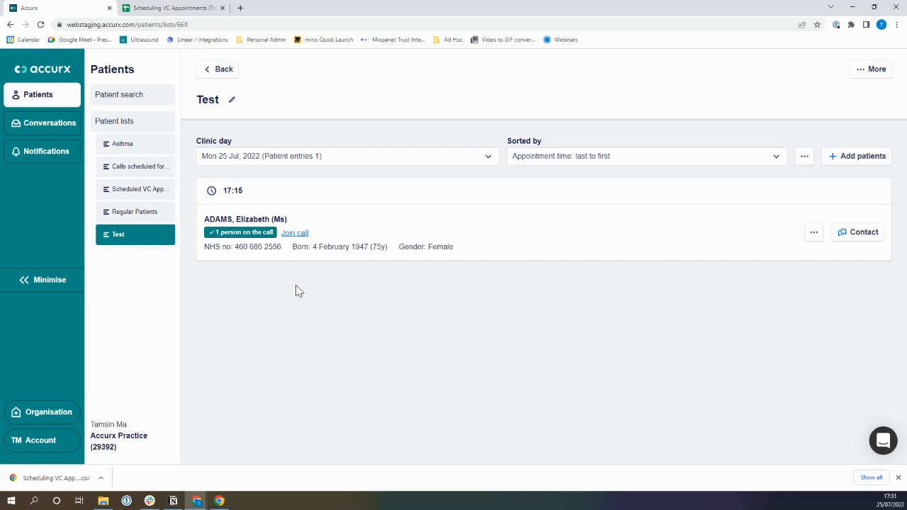
left_click(294, 233)
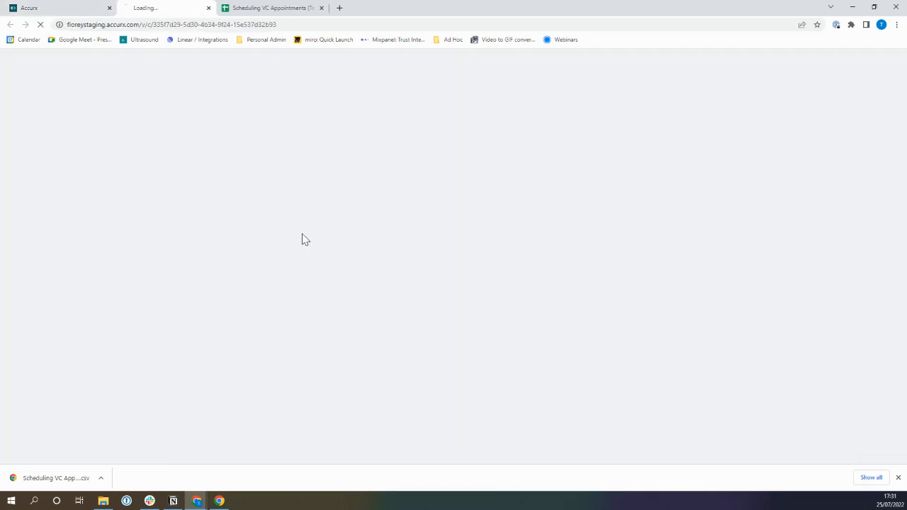